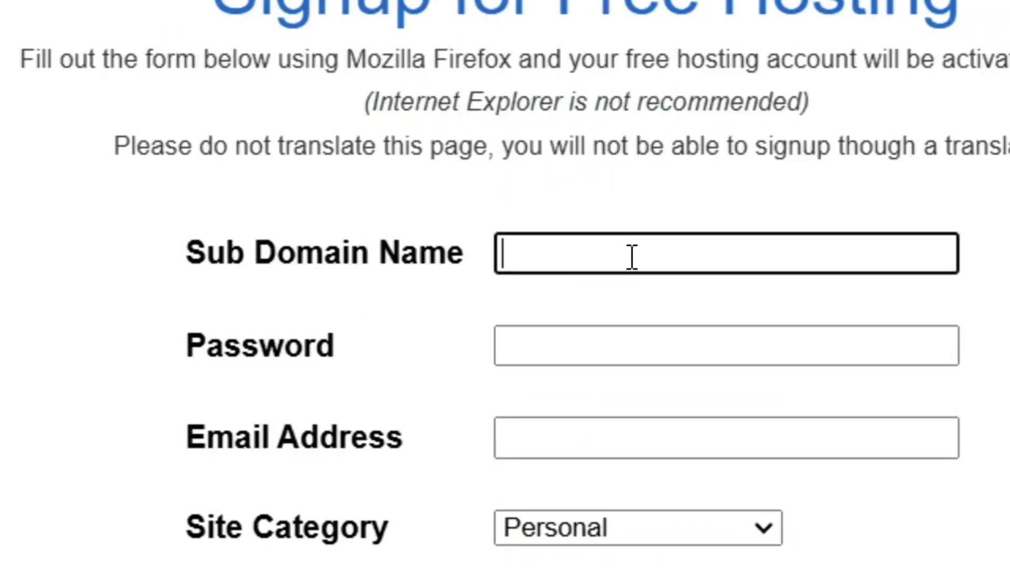
# Step: Complete 'bloggingtools' as the subdomain name in the Sub Domain Name field
pyautogui.write('ing')
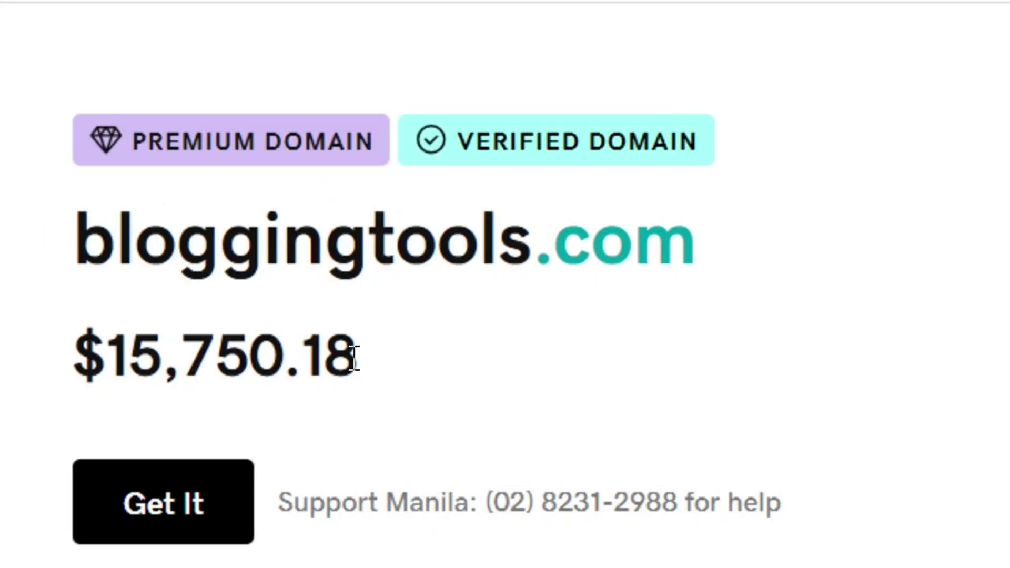
# Step: Check bloggingtools.com's $15,750.18 premium price on GoDaddy, then start a new tab
pyautogui.moveTo(354, 360); pyautogui.dragTo(113, 360)
pyautogui.click(504, 365)
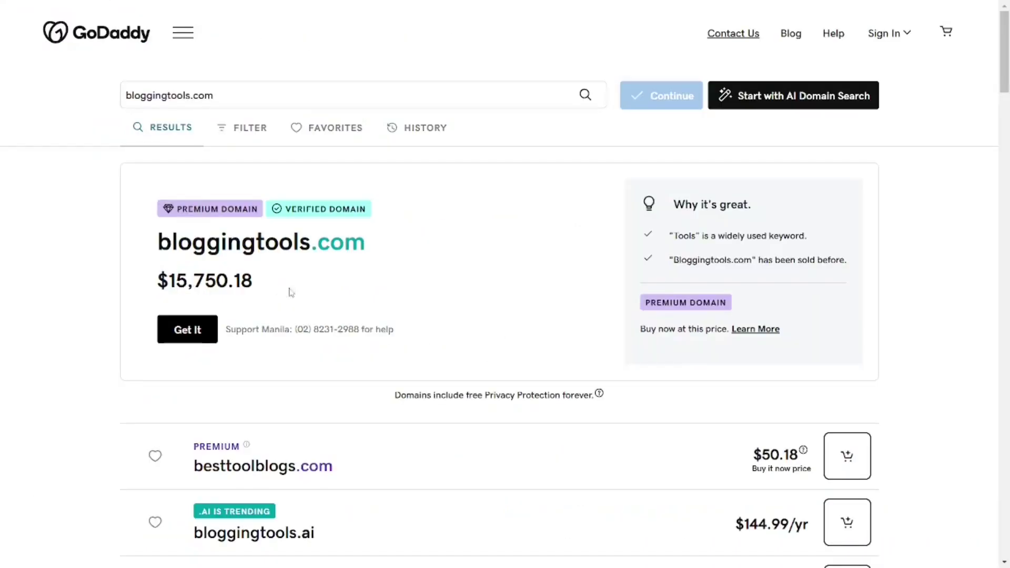
pyautogui.hotkey('ctrl', 't')
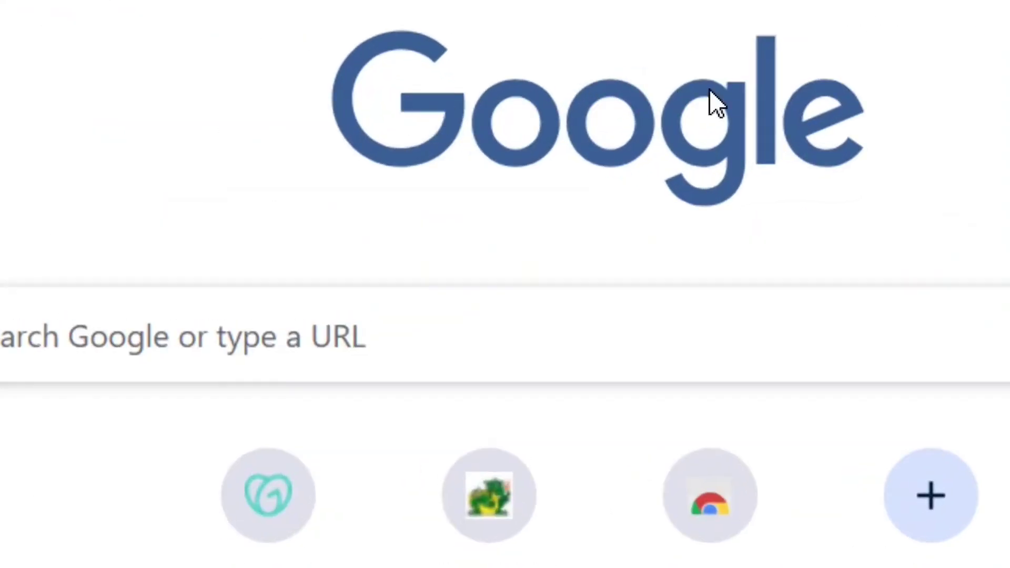
# Step: Load the byet.host website by pasting its address into the Google search box
pyautogui.click(399, 318)
pyautogui.write('byet.host')
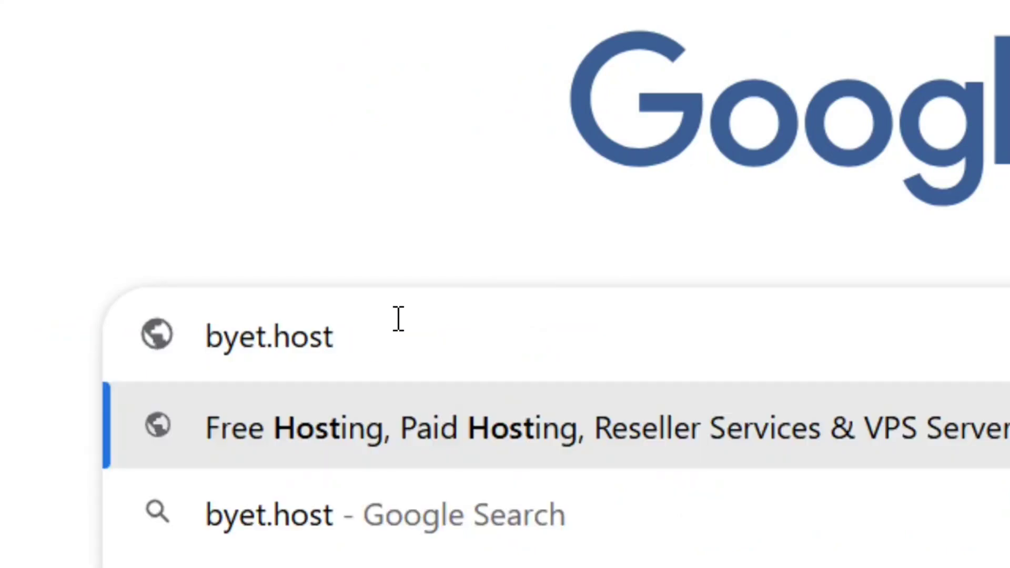
pyautogui.moveTo(345, 337); pyautogui.dragTo(185, 338)
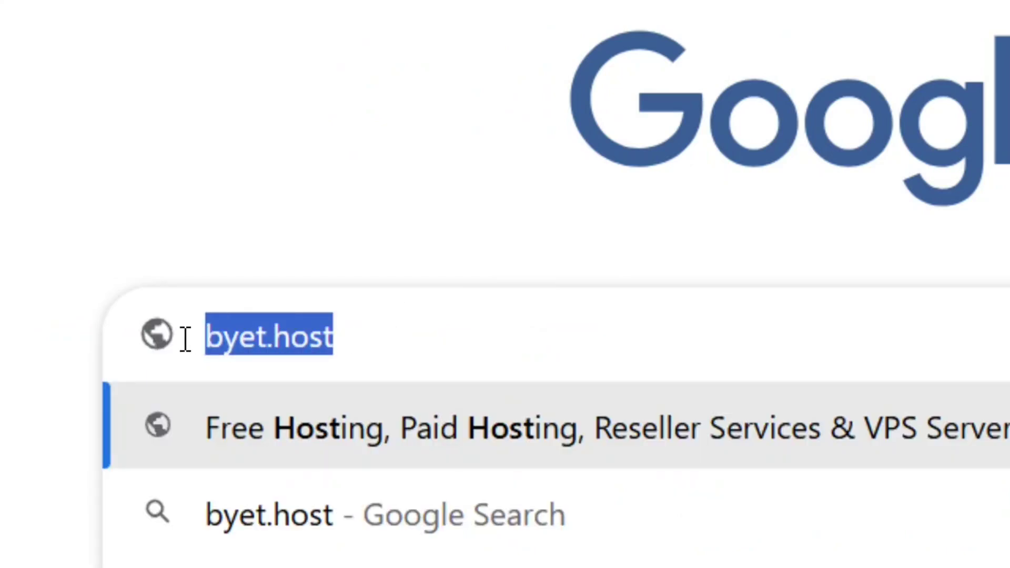
pyautogui.click(389, 335)
pyautogui.press('Return')
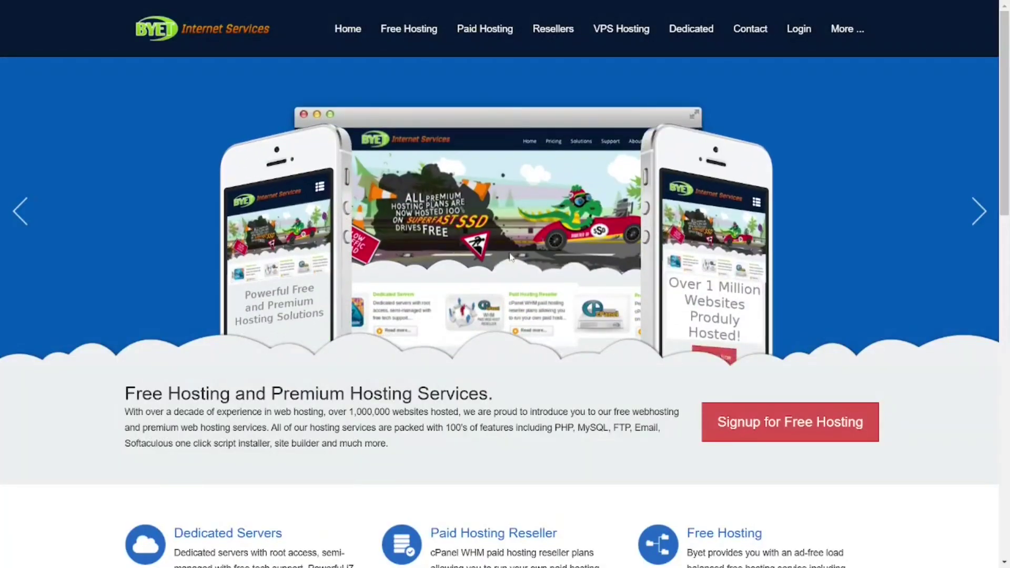
# Step: Go through the Free Hosting page to the Signup for Free Hosting form
pyautogui.moveTo(406, 35)
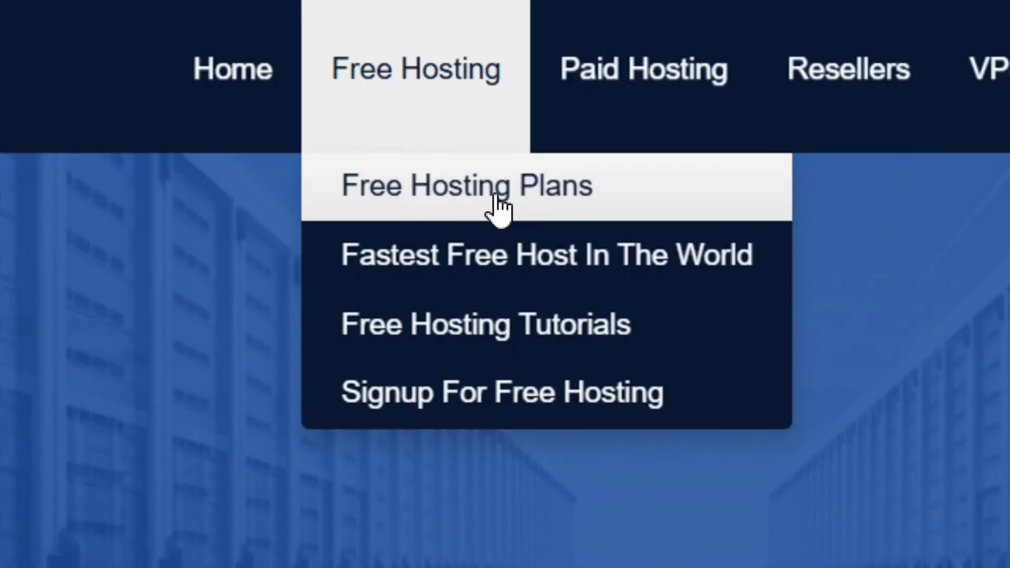
pyautogui.click(498, 208)
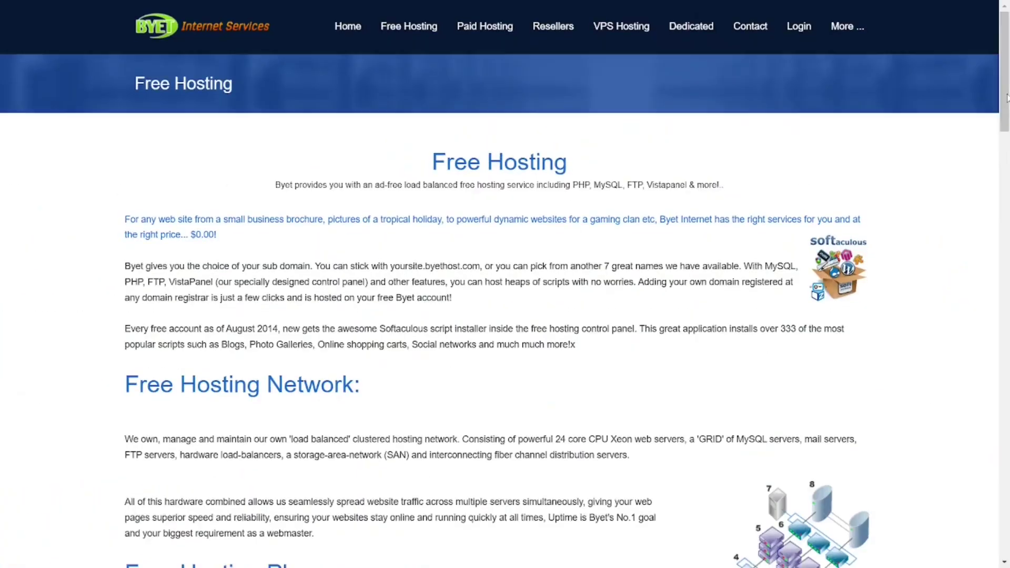
pyautogui.moveTo(1007, 97); pyautogui.dragTo(1006, 508)
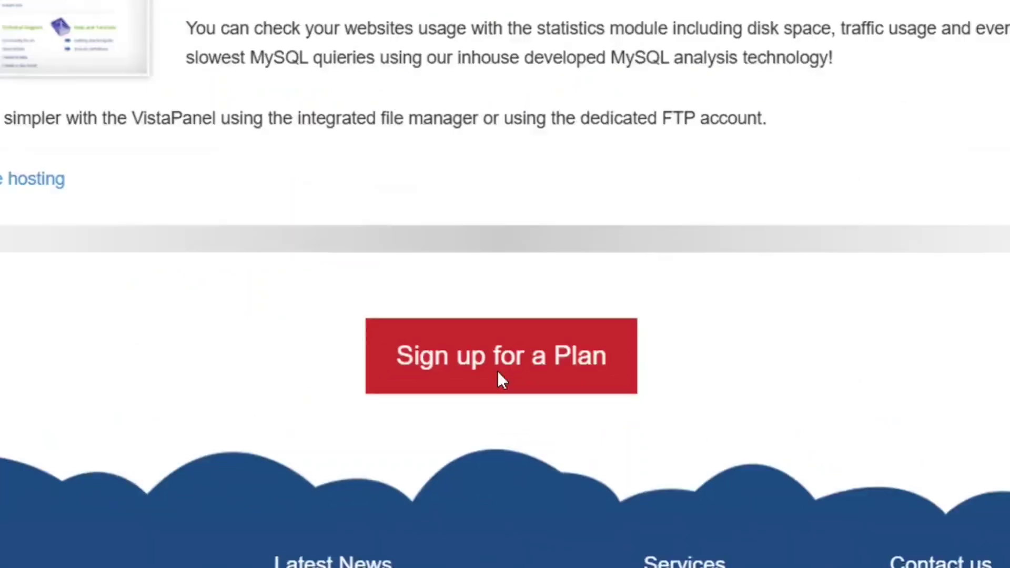
pyautogui.click(518, 358)
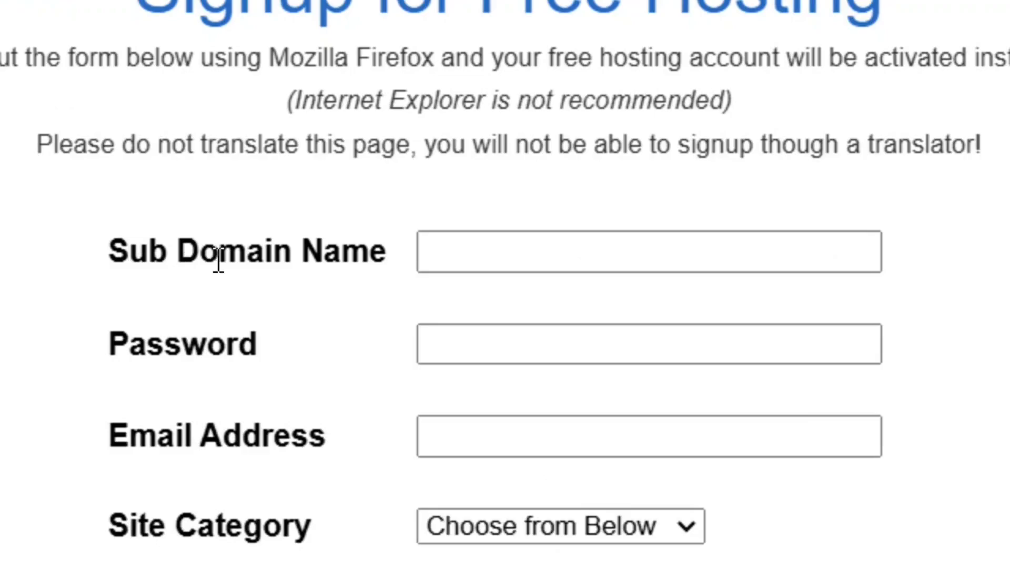
# Step: Choose Personal as Site Category and English as Site Language, and enter security code BD1A8
pyautogui.click(446, 259)
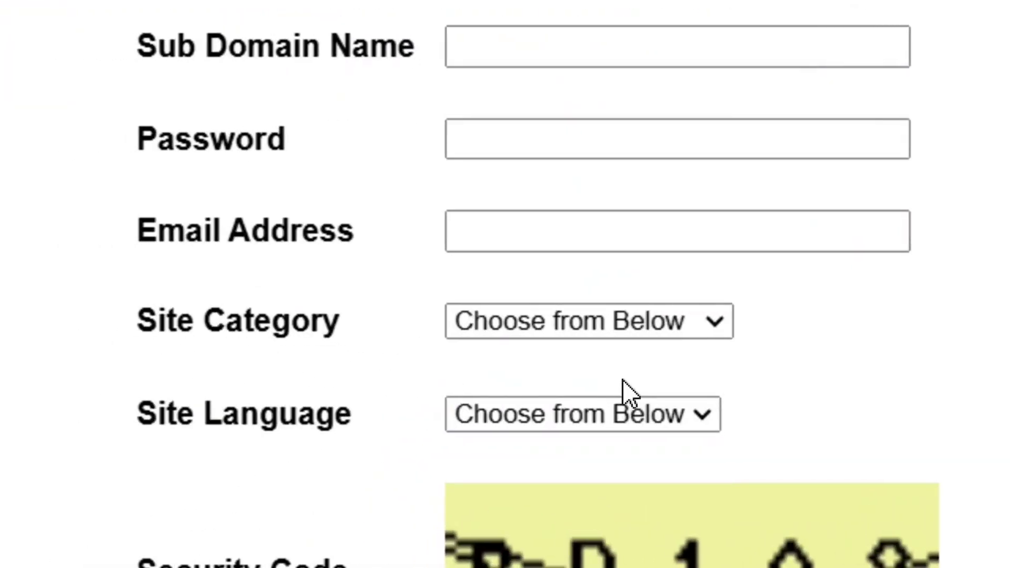
pyautogui.click(717, 327)
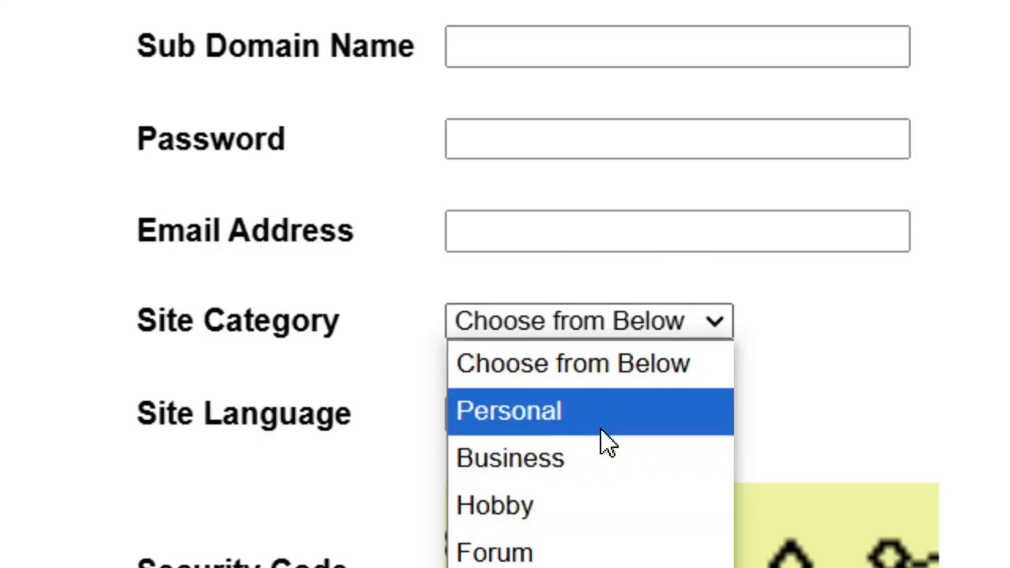
pyautogui.click(567, 411)
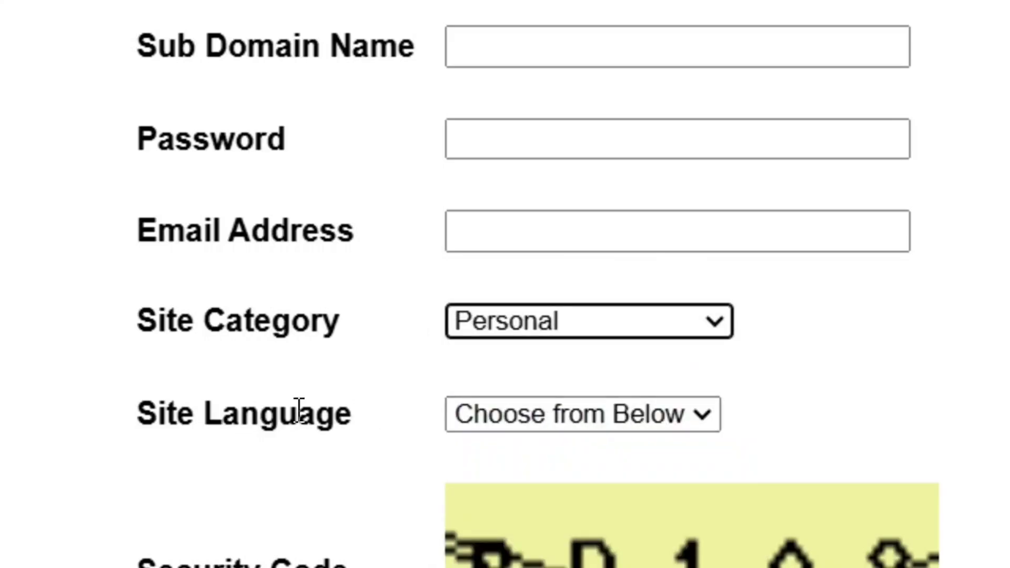
pyautogui.click(694, 417)
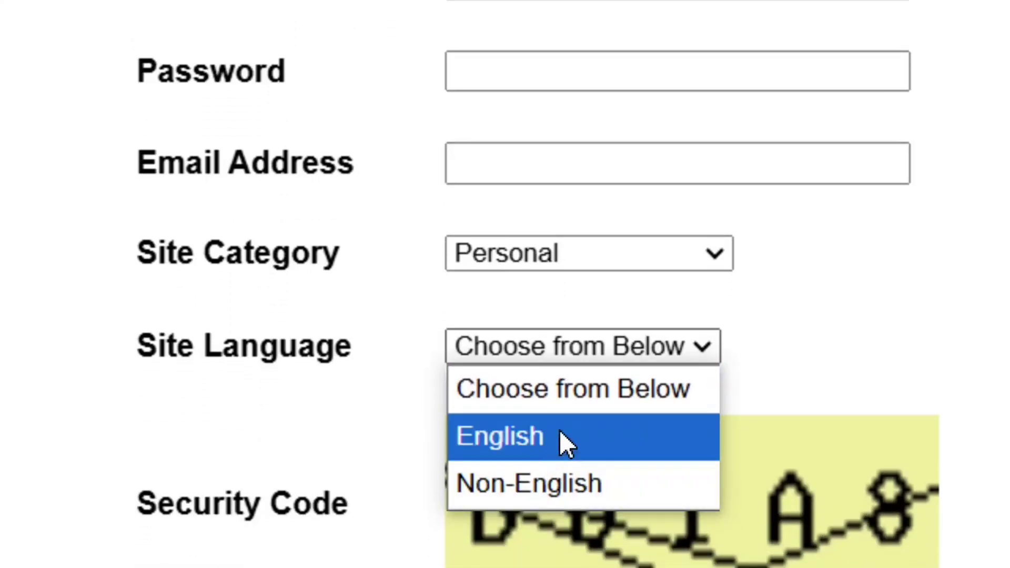
pyautogui.click(590, 428)
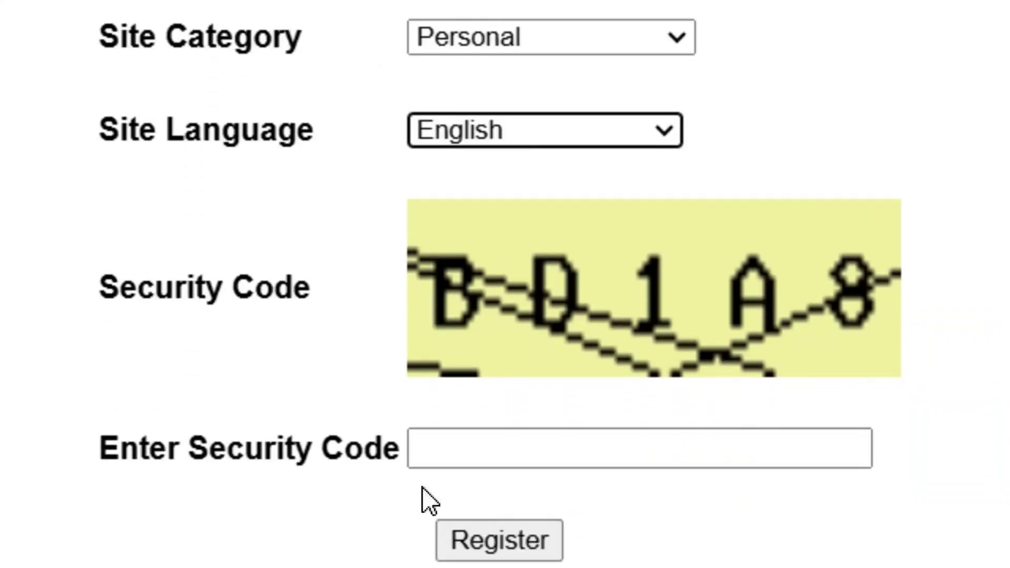
pyautogui.click(613, 459)
pyautogui.write('BD1A8')
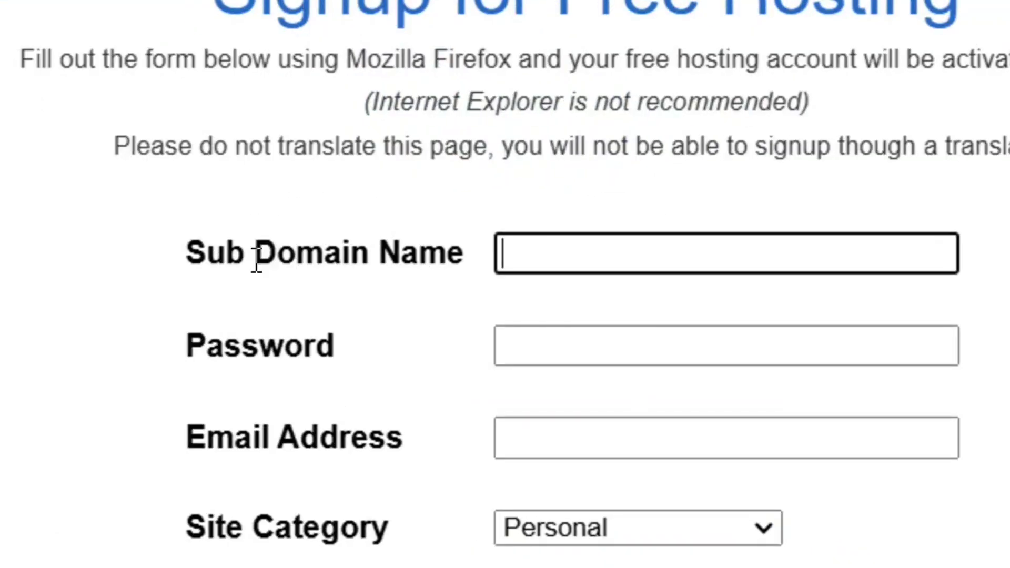
# Step: Enter 'bloggingtools' as the Sub Domain Name on the signup form
pyautogui.write('bloggingtools')
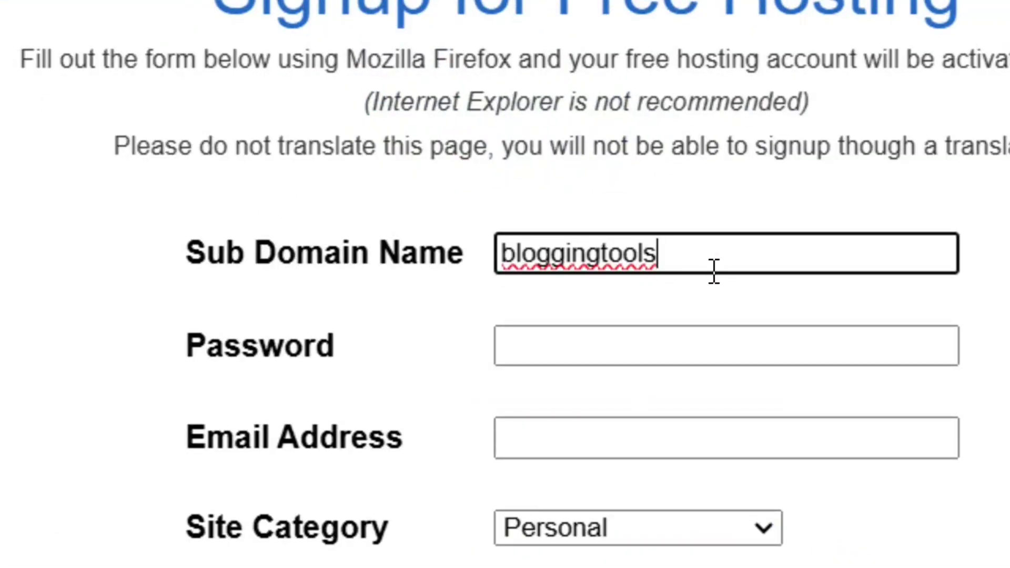
pyautogui.moveTo(700, 261); pyautogui.dragTo(454, 261)
pyautogui.click(659, 256)
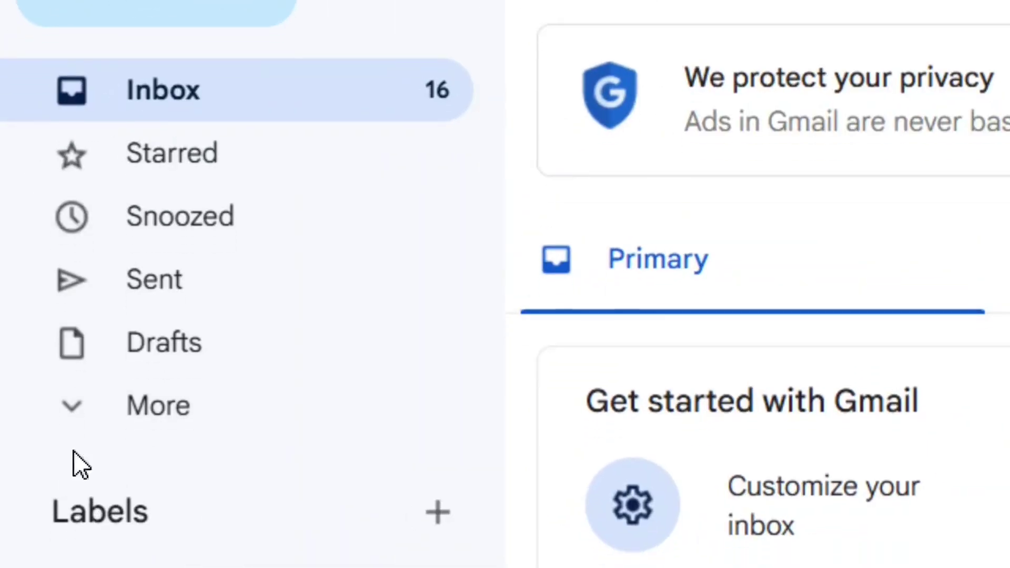
# Step: Open the Hosting Activation email in Gmail's Spam folder and follow its activation link
pyautogui.click(97, 432)
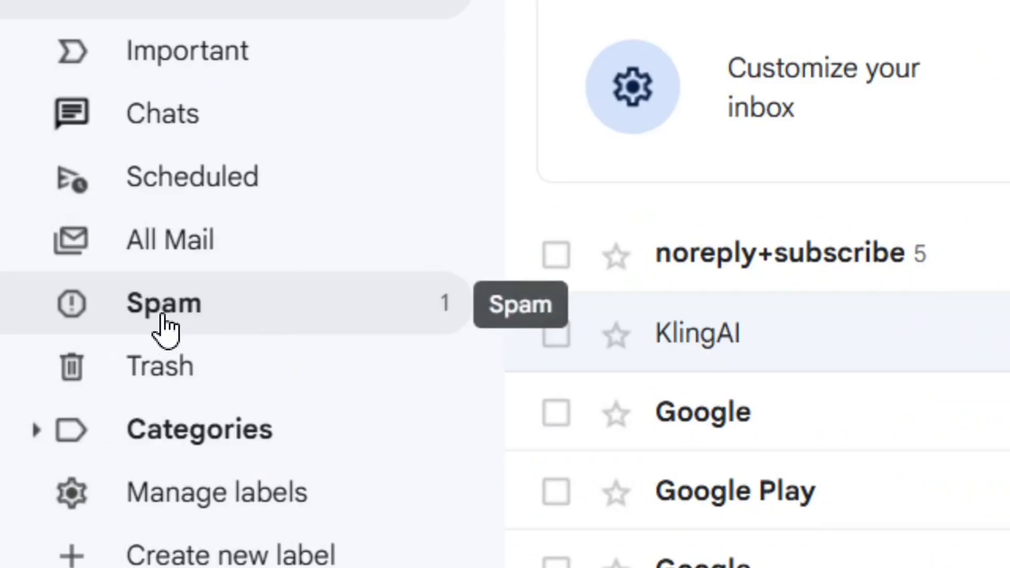
pyautogui.click(163, 316)
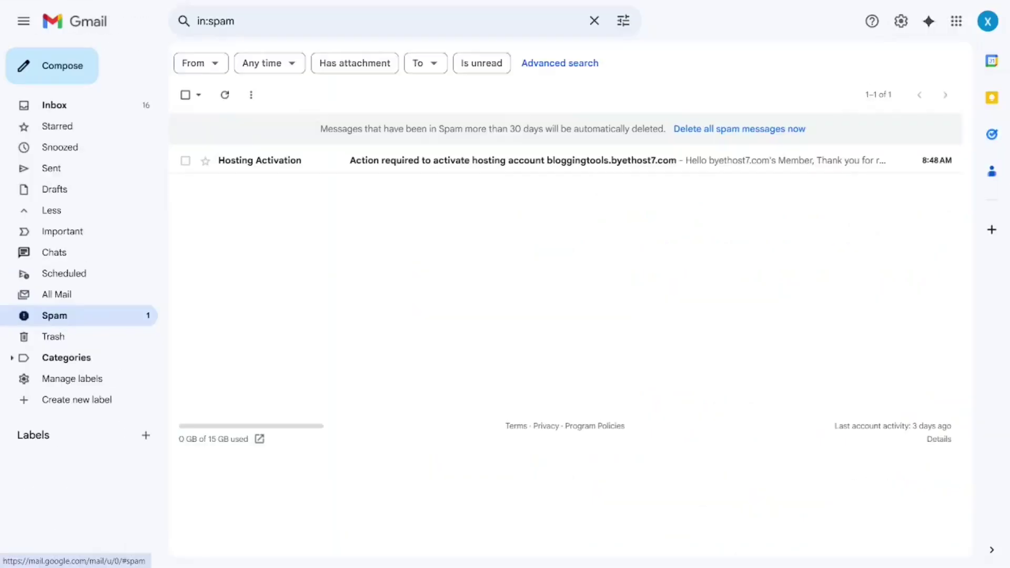
pyautogui.moveTo(266, 168)
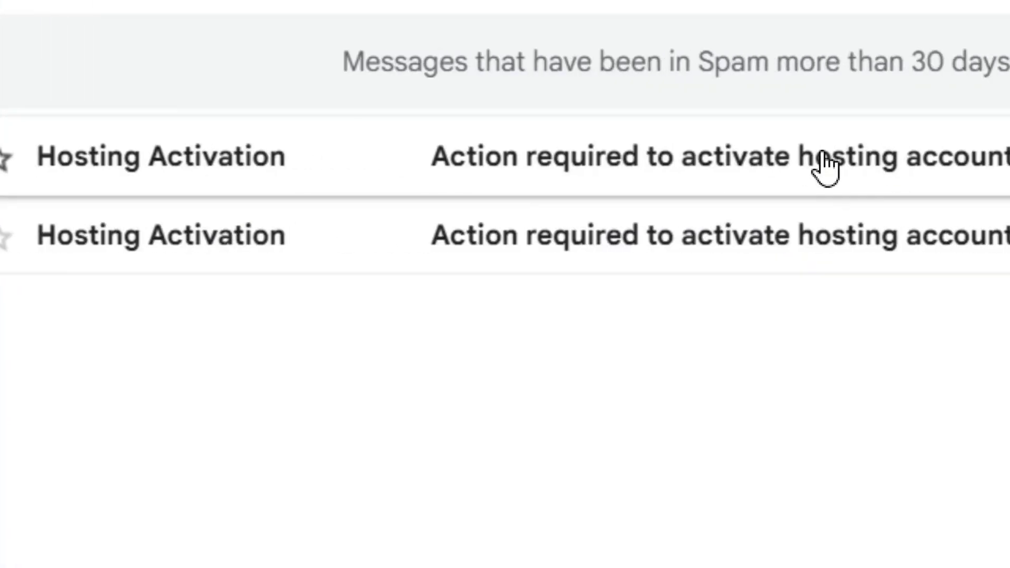
pyautogui.click(824, 158)
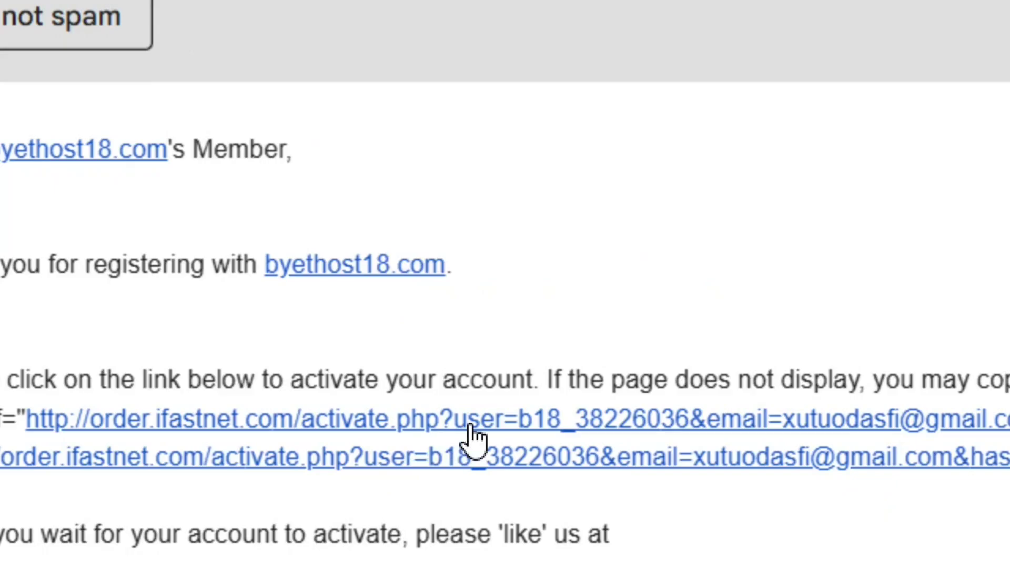
pyautogui.click(470, 431)
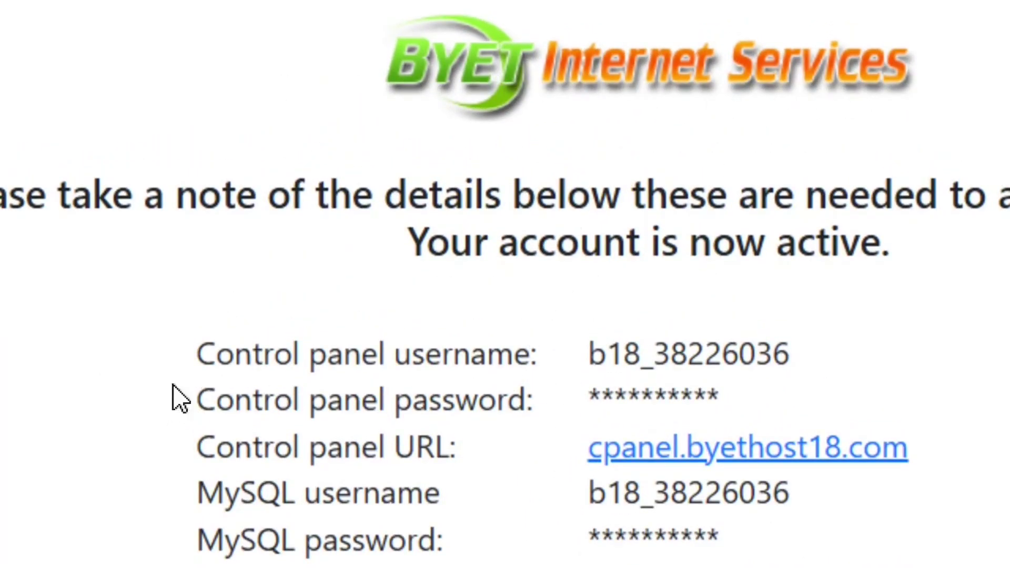
# Step: Copy the control panel username and visit the new bloggingtools website
pyautogui.moveTo(588, 352); pyautogui.dragTo(810, 363)
pyautogui.hotkey('ctrl', 'c')
pyautogui.click(856, 362)
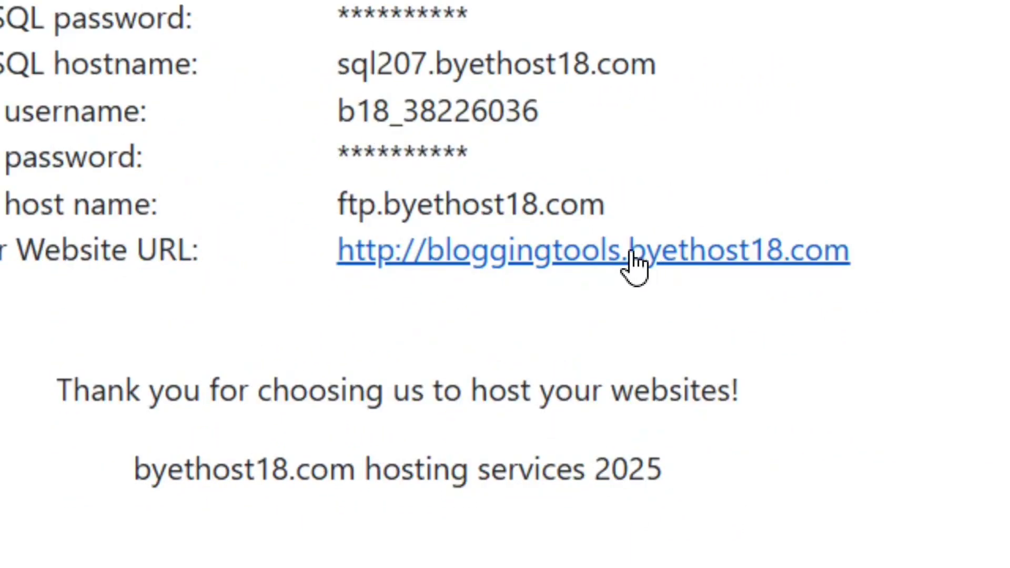
pyautogui.click(633, 253)
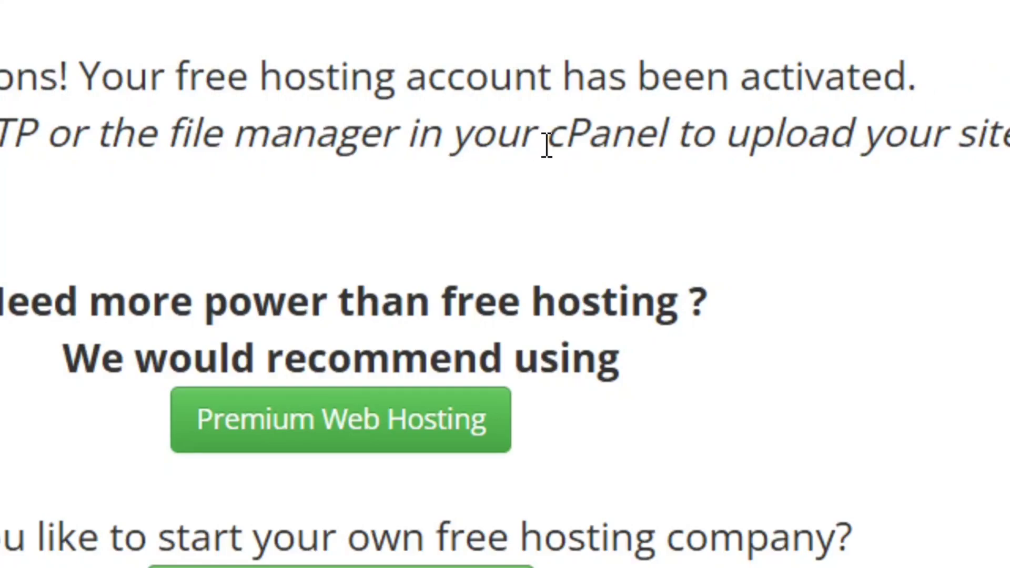
# Step: Read the site's default congratulations page, then go to the VistaPanel login page
pyautogui.moveTo(546, 145); pyautogui.dragTo(741, 148)
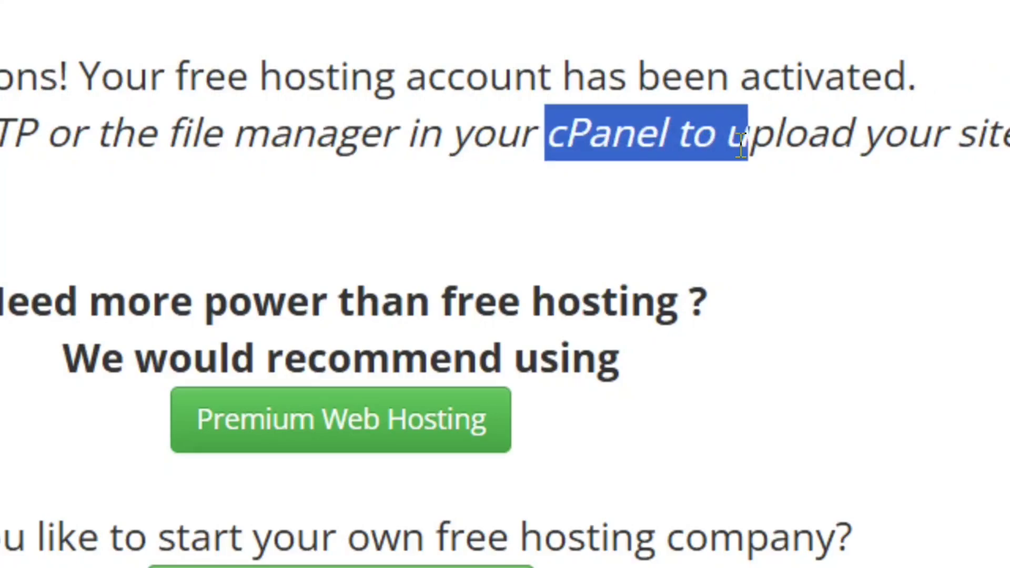
pyautogui.click(670, 181)
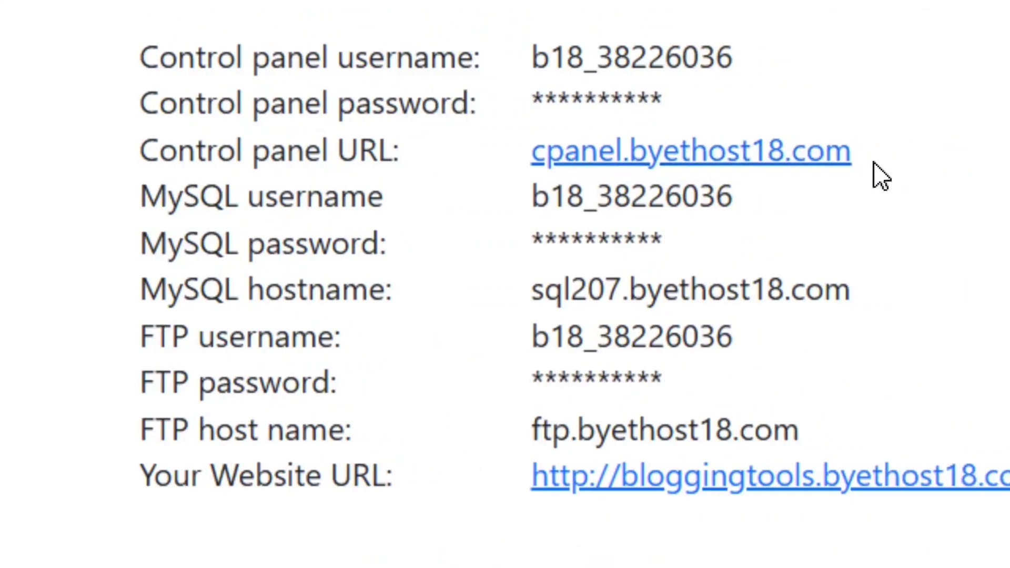
pyautogui.click(690, 159)
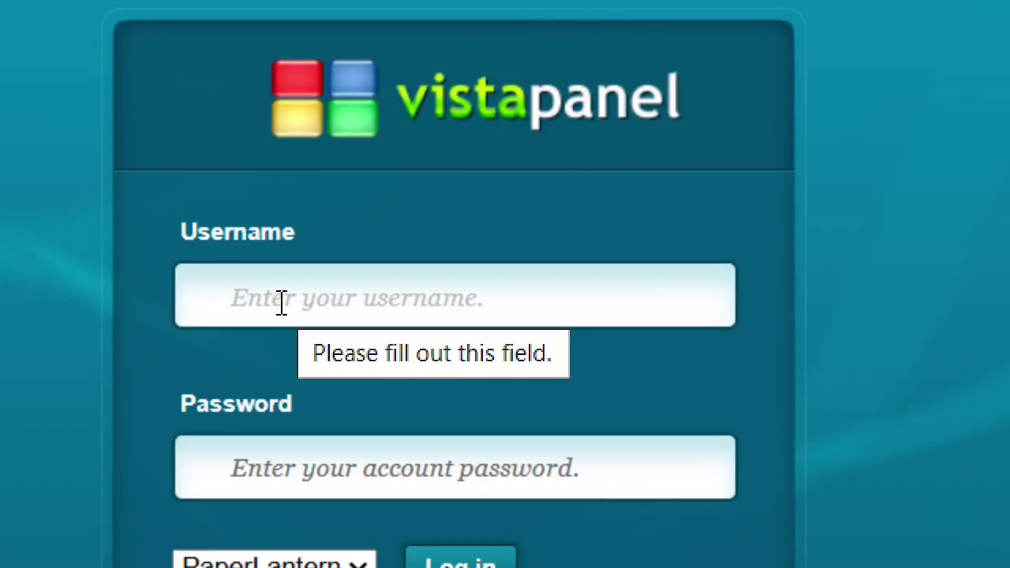
# Step: Paste the control panel username into the VistaPanel login form
pyautogui.hotkey('ctrl', 'v')
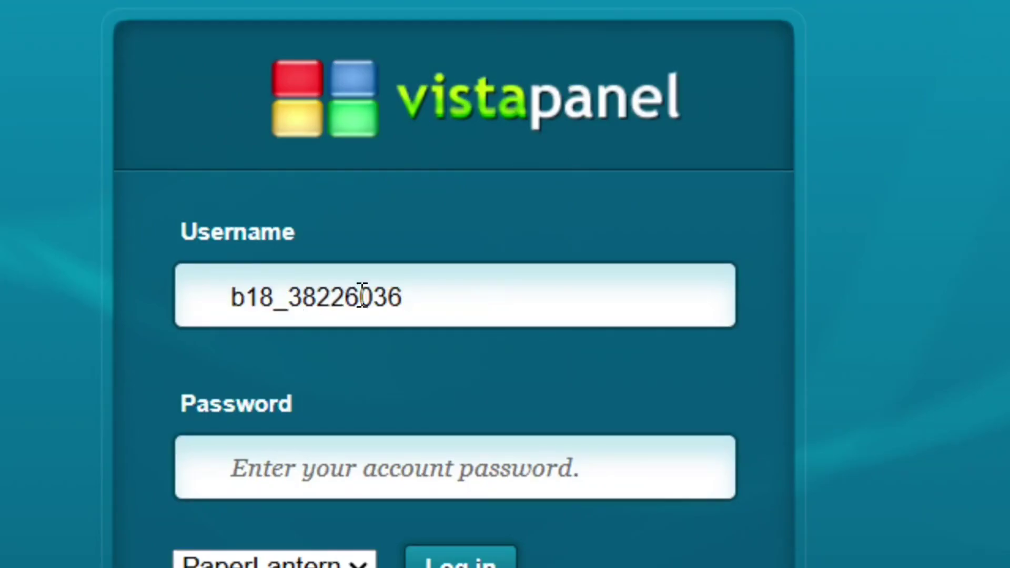
pyautogui.moveTo(447, 294); pyautogui.dragTo(219, 305)
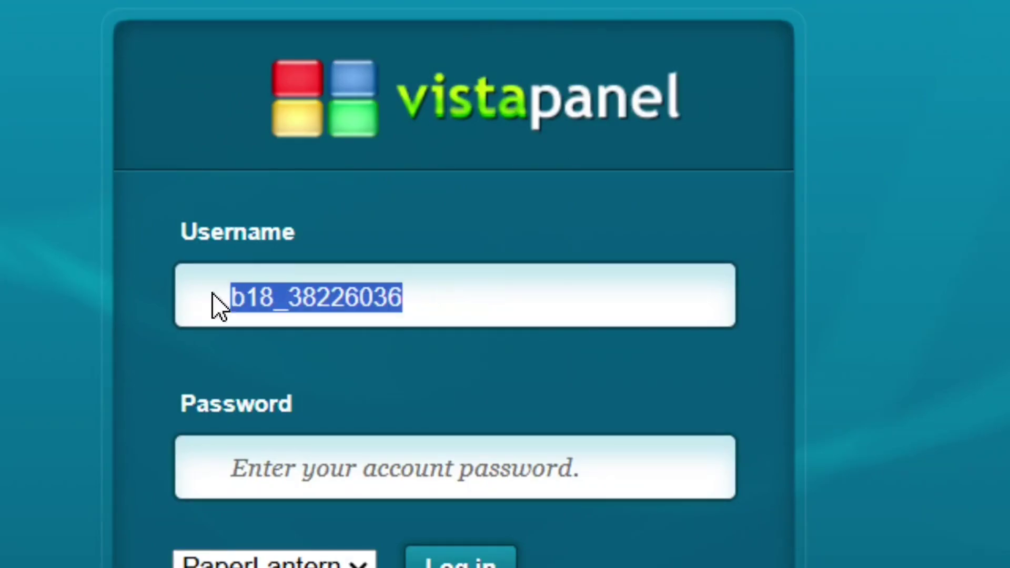
pyautogui.click(507, 301)
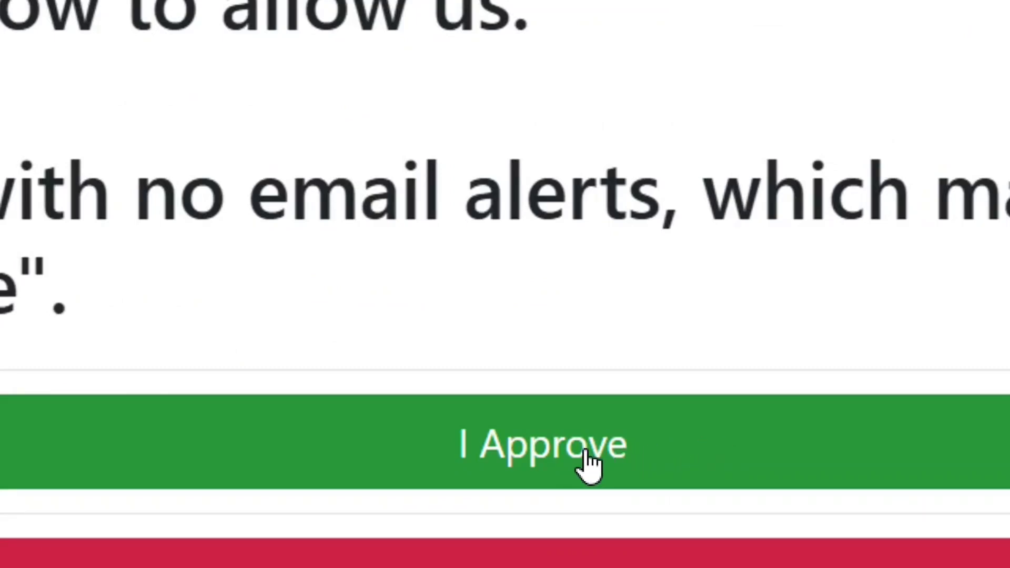
# Step: Approve the email-permission notice and scroll the dashboard down to the Software section
pyautogui.click(590, 465)
pyautogui.scroll(-3, 395, 294)
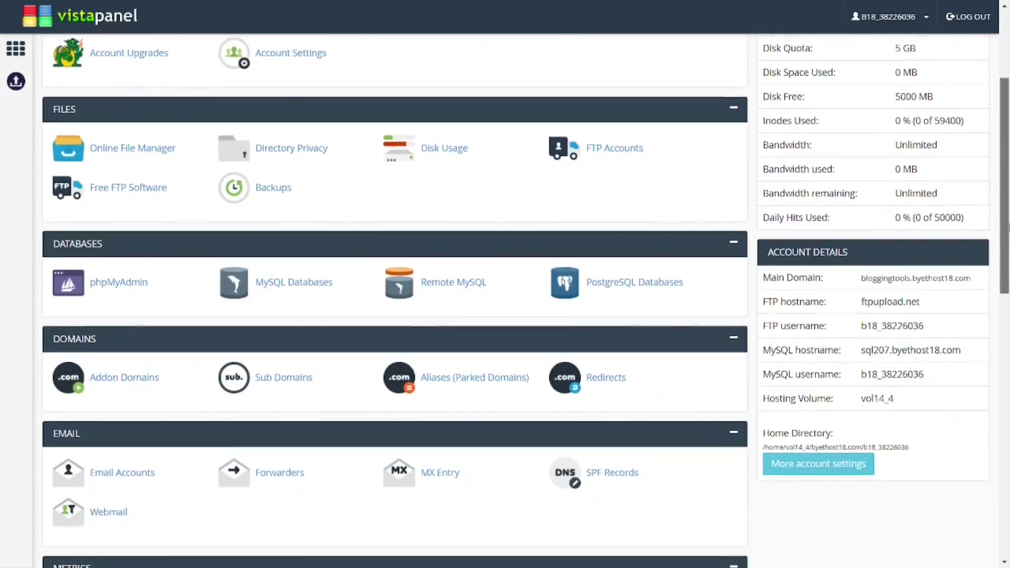
pyautogui.scroll(-5, 395, 300)
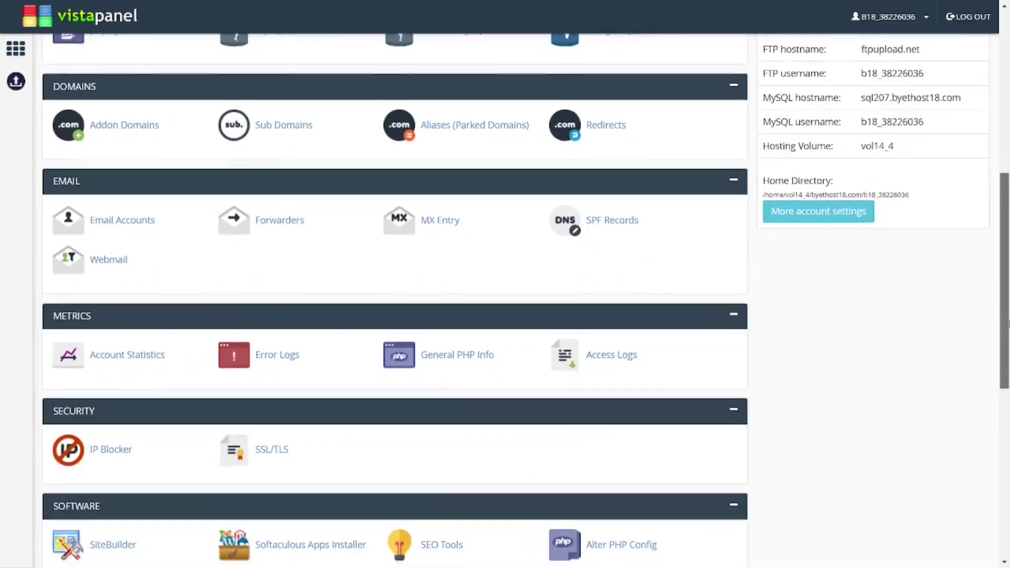
pyautogui.scroll(-4, 395, 300)
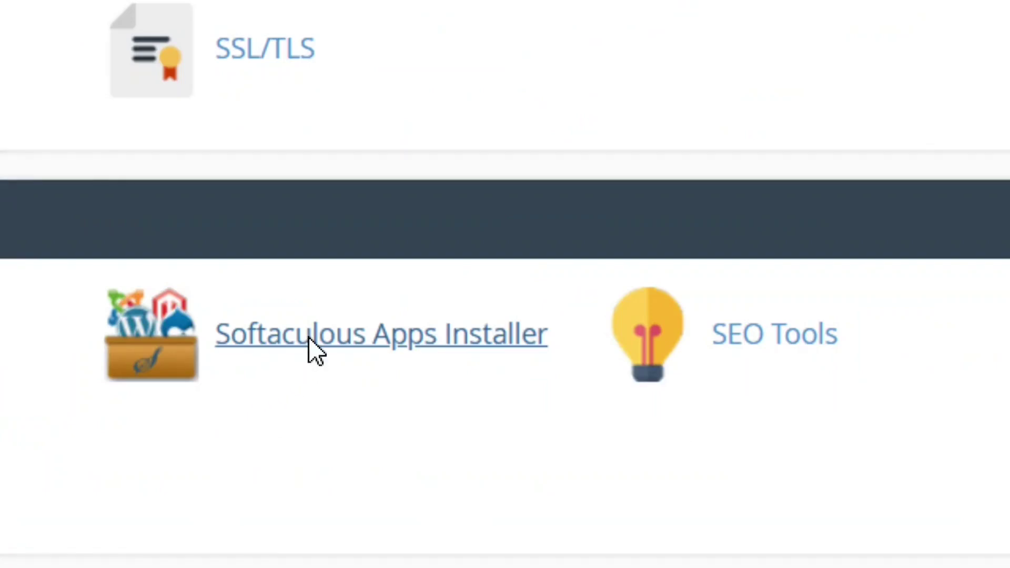
# Step: Launch the Softaculous Apps Installer and scroll its Top Scripts list headed by WordPress
pyautogui.click(310, 341)
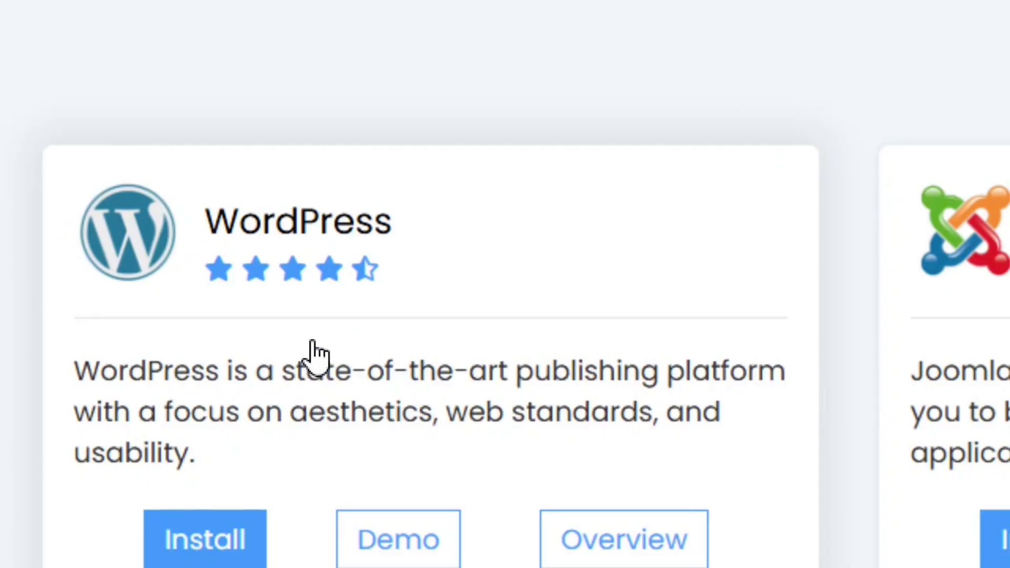
pyautogui.scroll(-12, 574, 285)
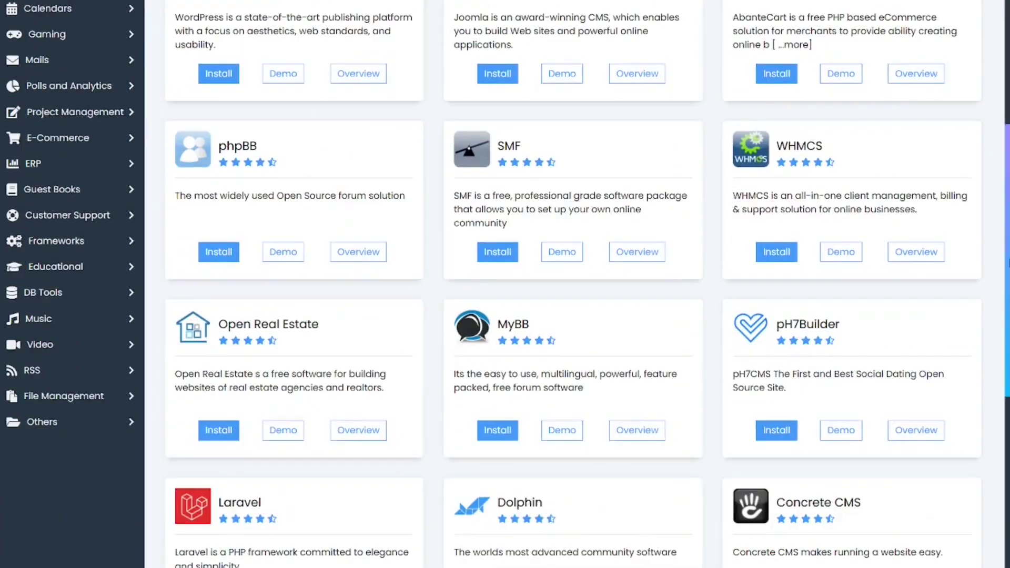